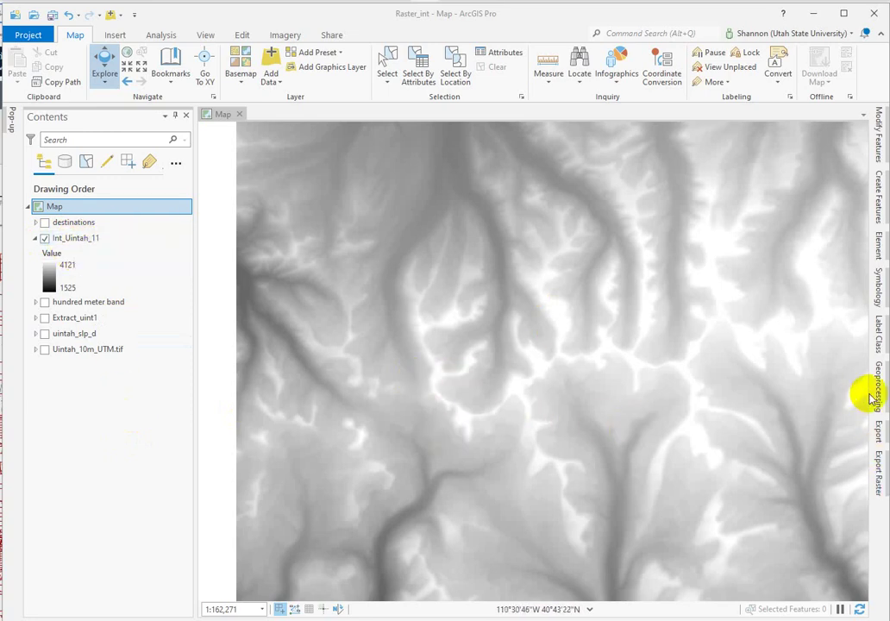
# Set the Contour tool's output to contour_100m in the Data\uintah folder.
pyautogui.click(878, 388)
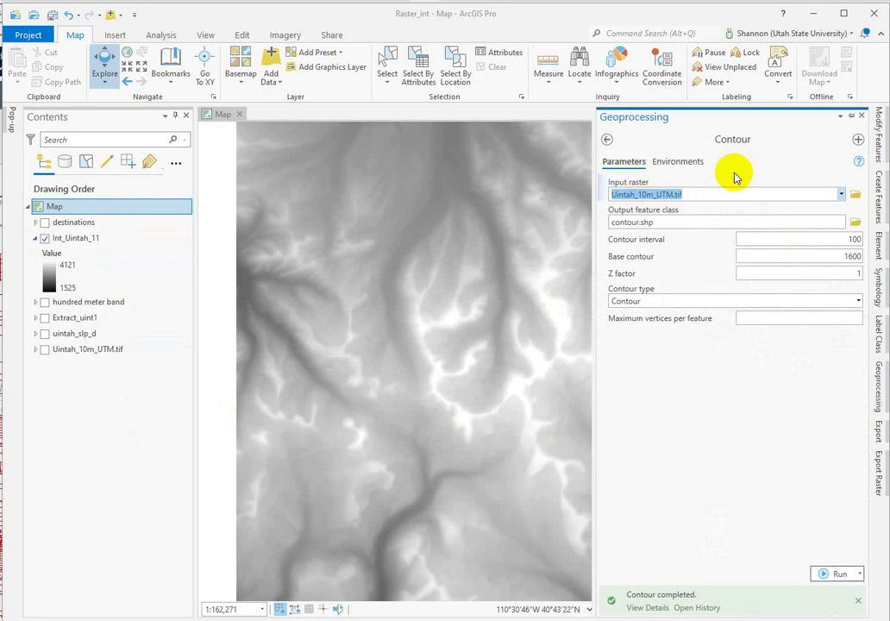
pyautogui.click(695, 191)
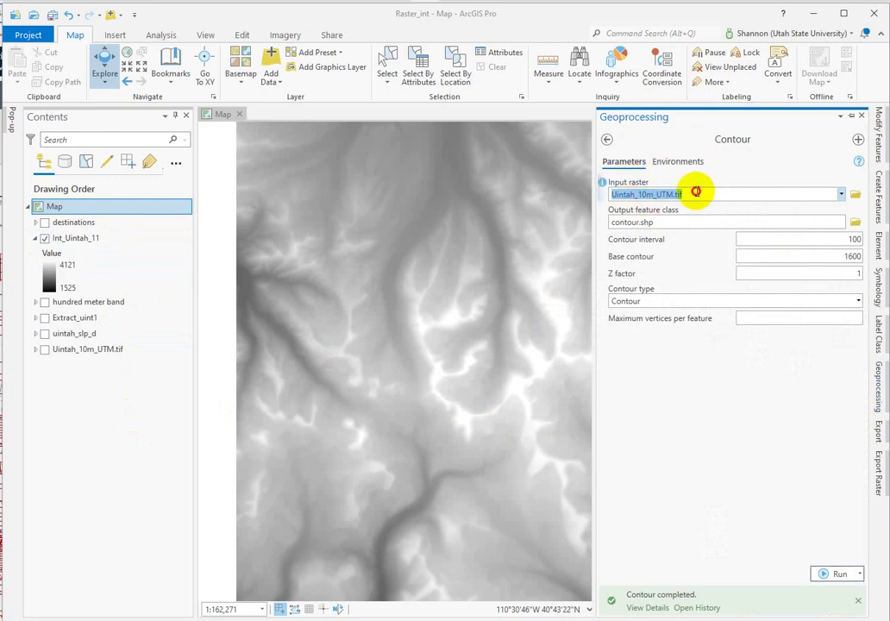
pyautogui.click(856, 223)
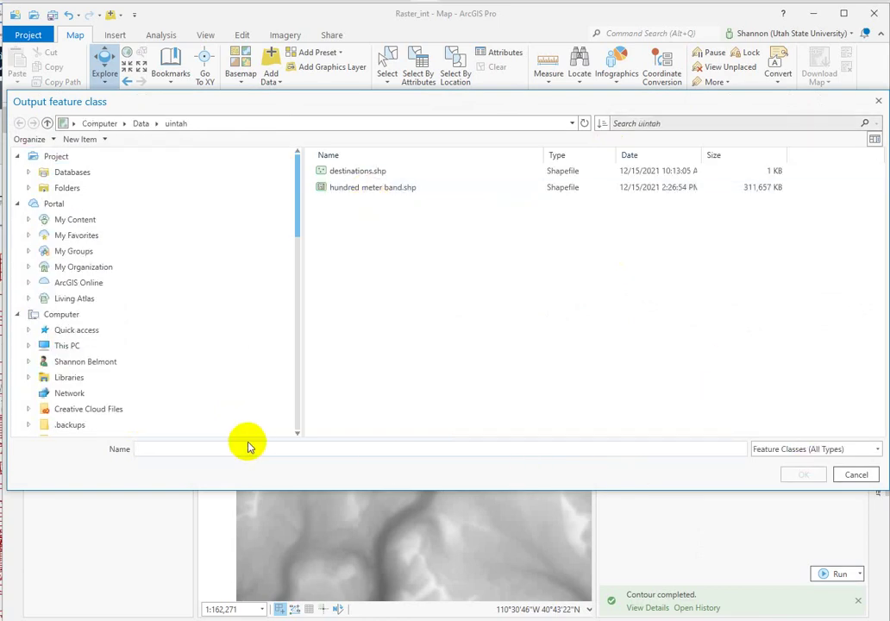
pyautogui.click(198, 451)
pyautogui.write('c')
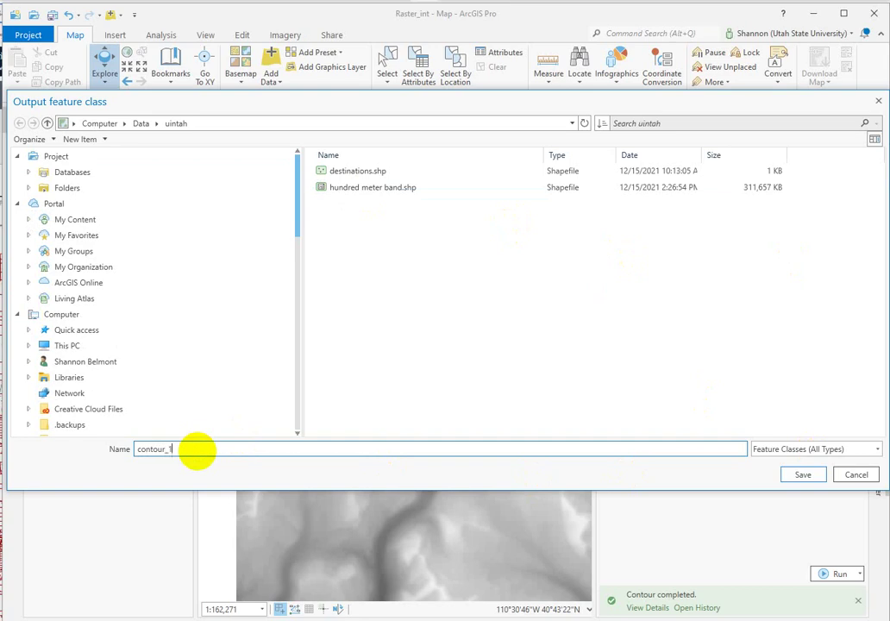
pyautogui.write('ontour_10m')
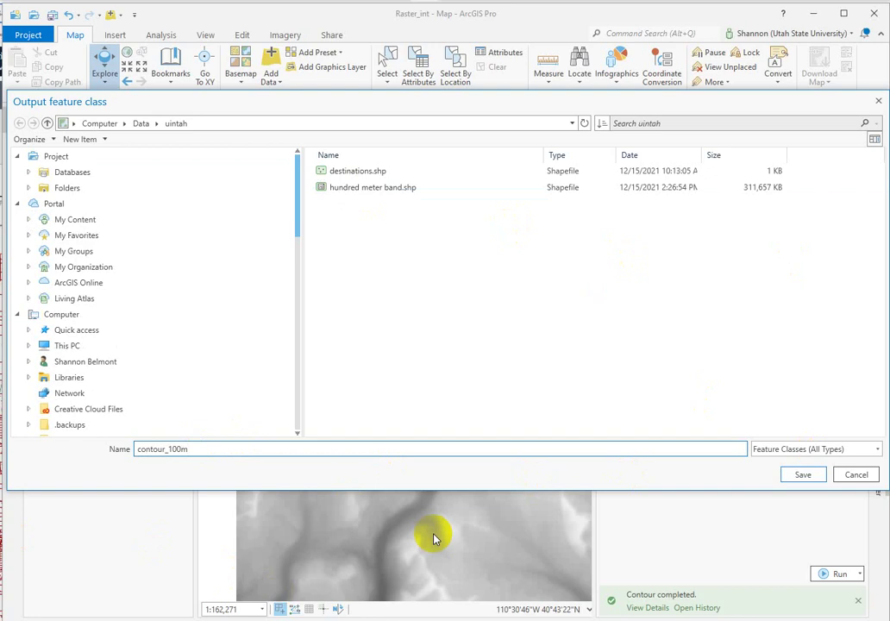
# Save the output name and run Contour on Uintah_10m_UTM.tif to create contour_100m.
pyautogui.click(853, 475)
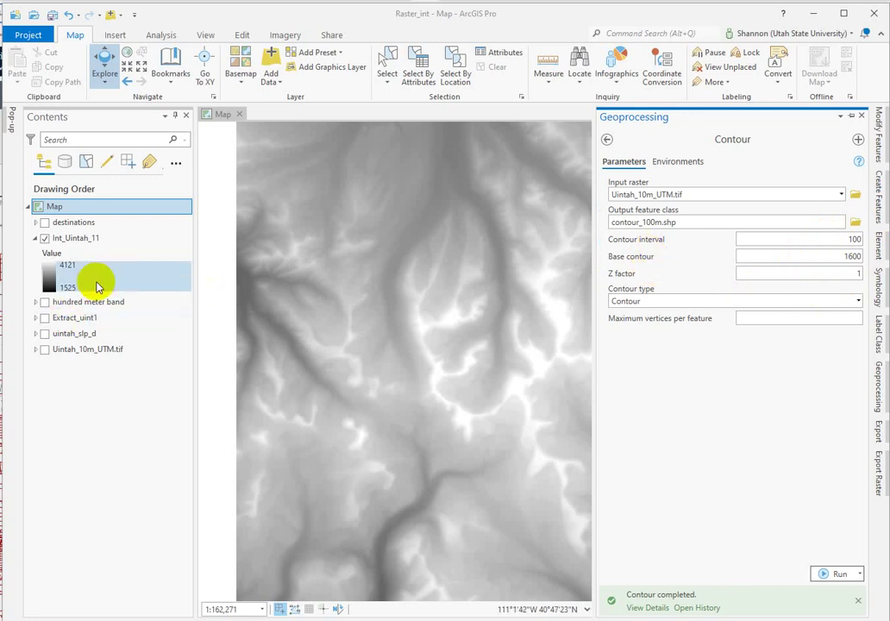
pyautogui.click(63, 291)
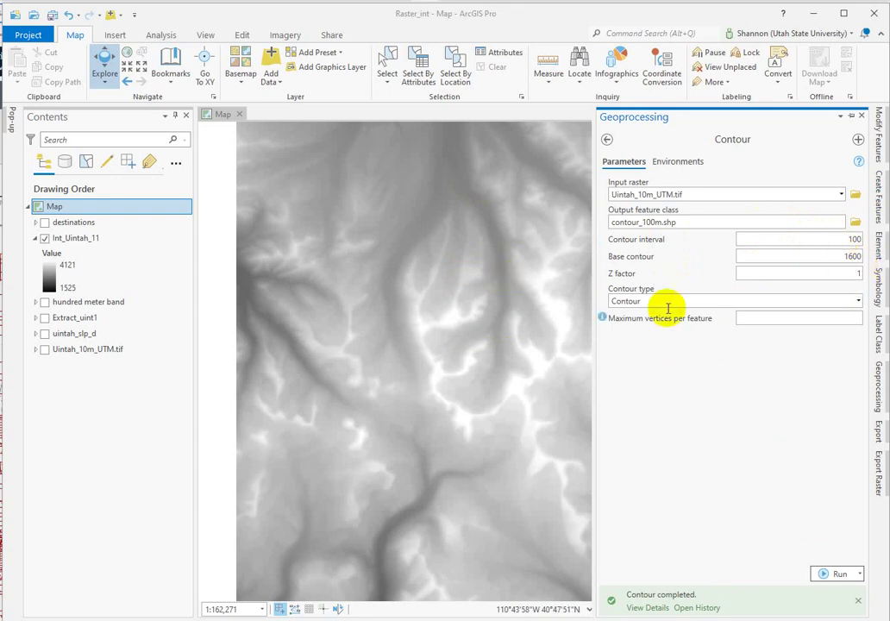
pyautogui.click(839, 574)
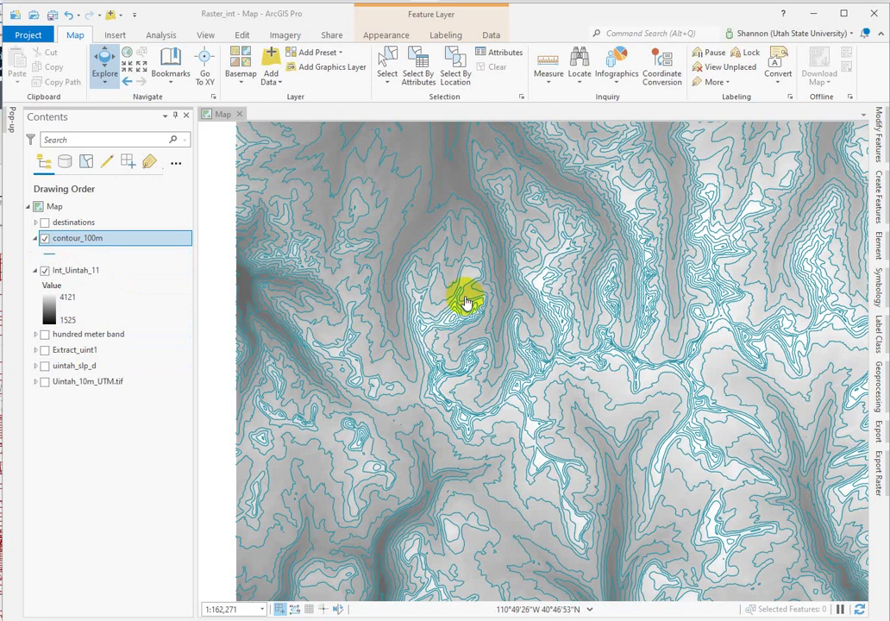
# Zoom in on the map and turn on labels for the contour_100m layer.
pyautogui.scroll(4, 466, 302)
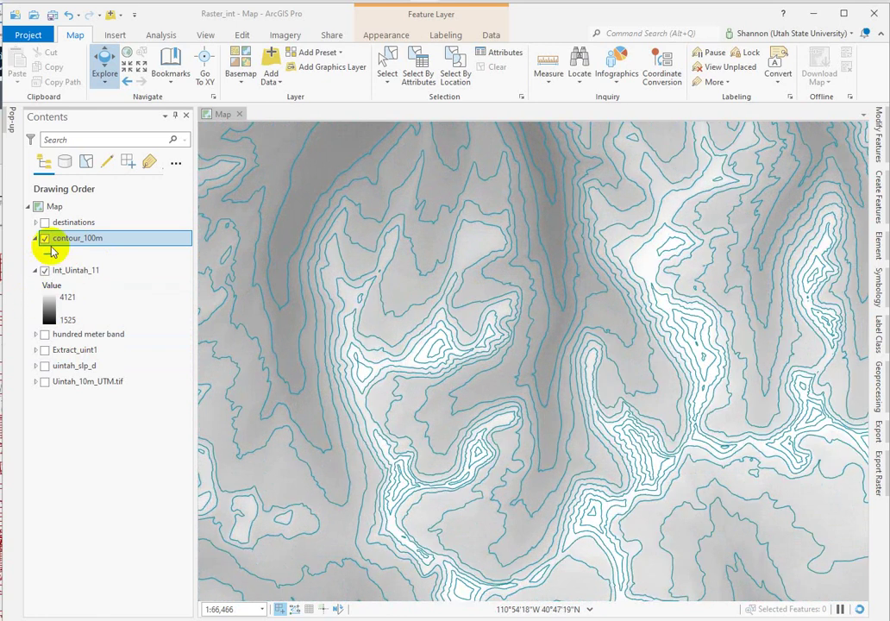
pyautogui.rightClick(77, 238)
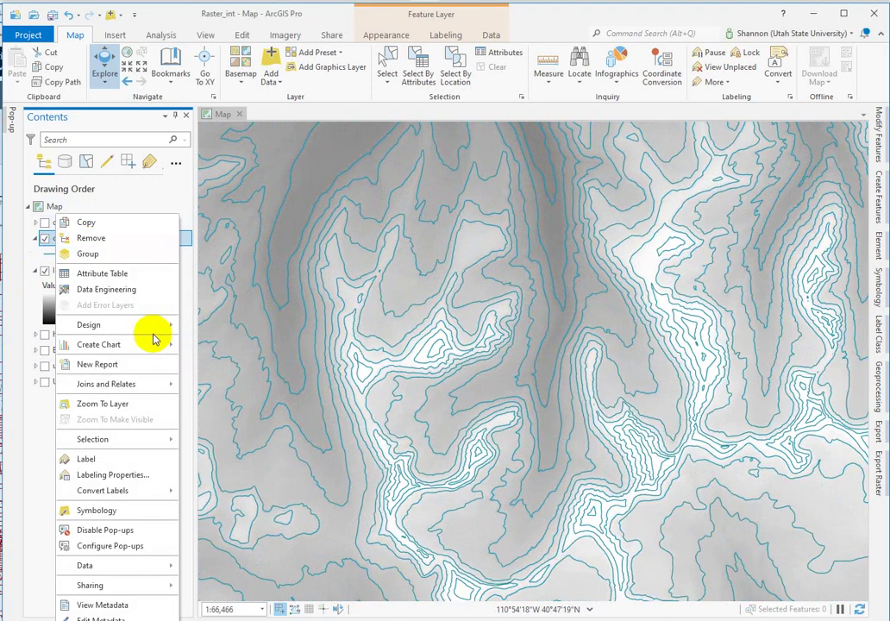
pyautogui.click(87, 459)
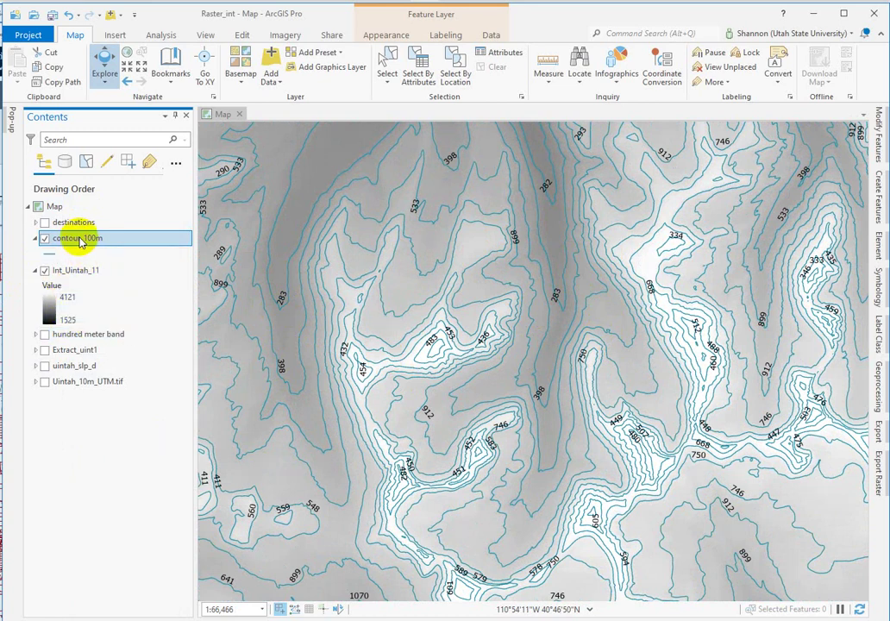
pyautogui.rightClick(80, 240)
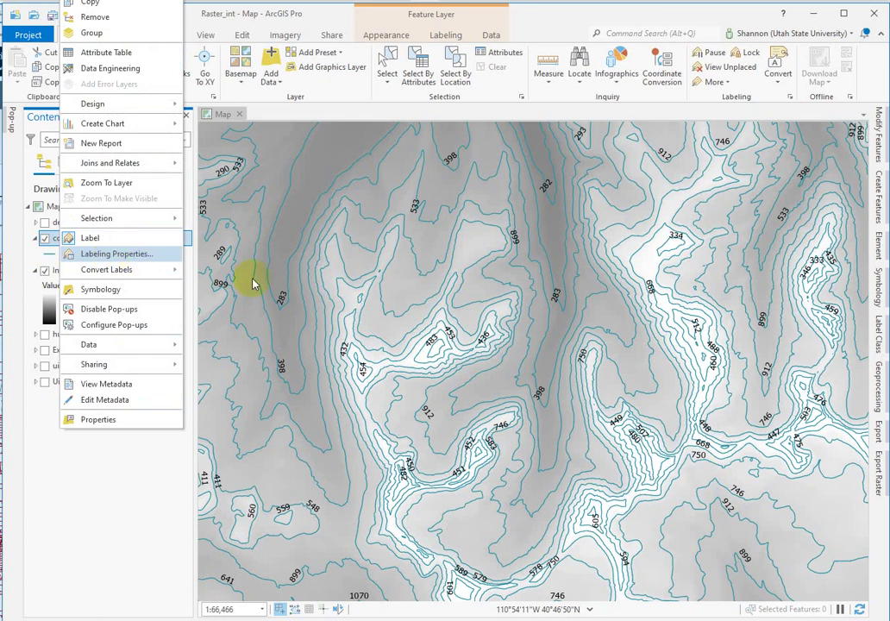
# Replace the label expression with $feature.Contour and apply, so lines show elevations like 3100.
pyautogui.click(640, 395)
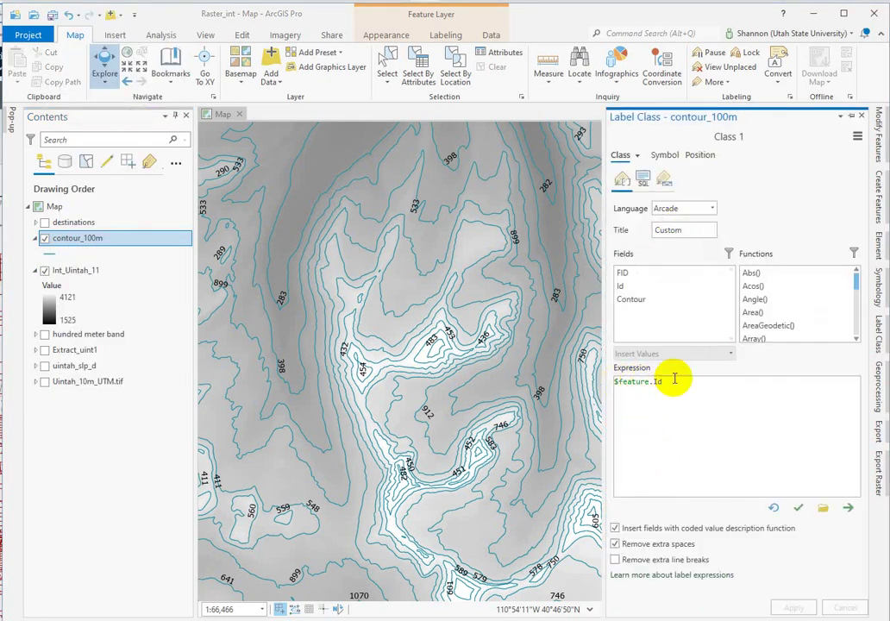
pyautogui.moveTo(660, 382); pyautogui.dragTo(571, 404)
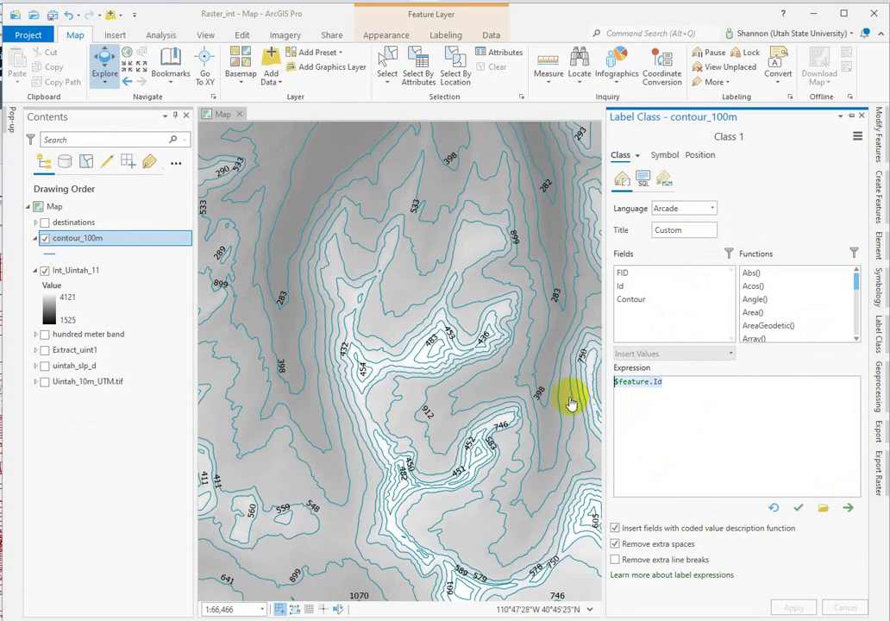
pyautogui.doubleClick(631, 298)
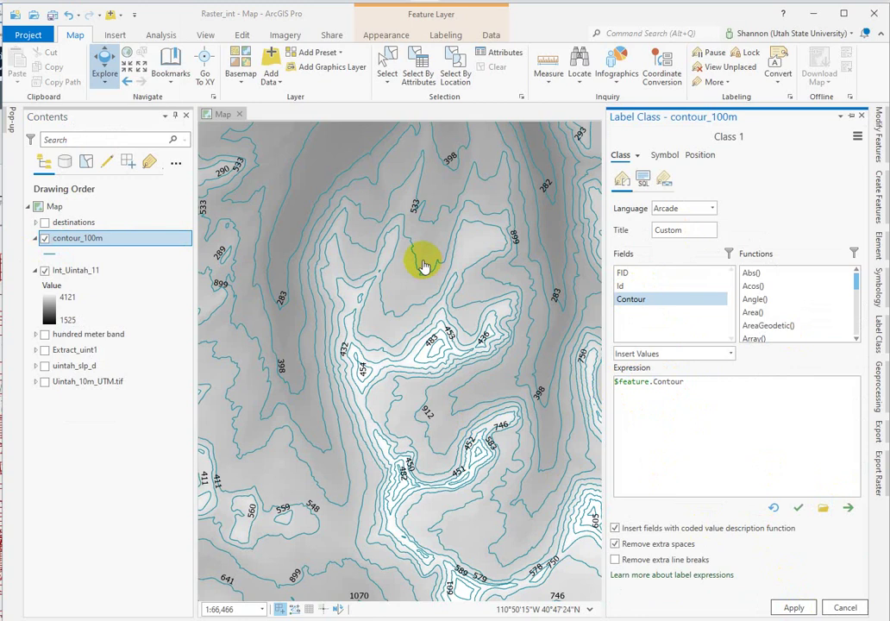
pyautogui.click(793, 607)
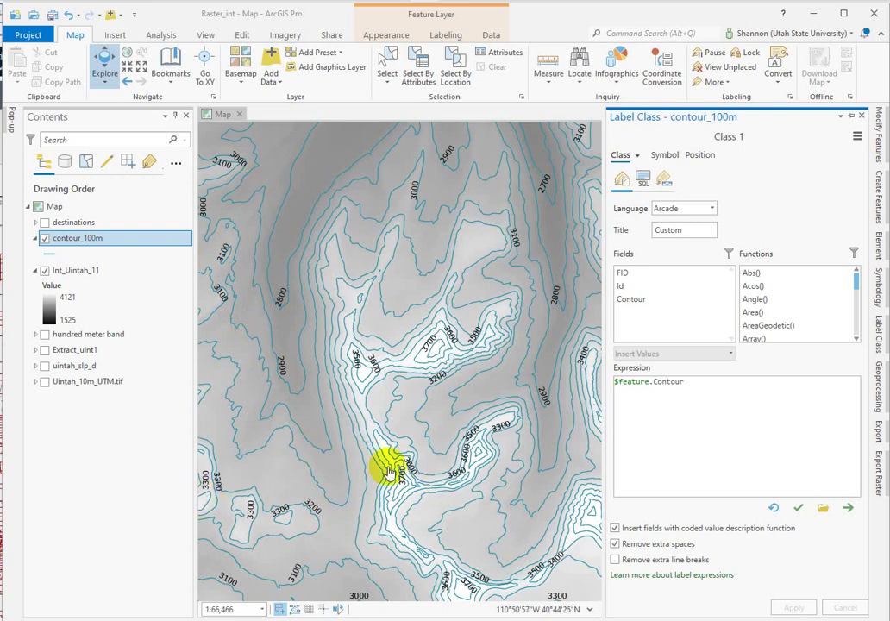
pyautogui.scroll(2, 462, 448)
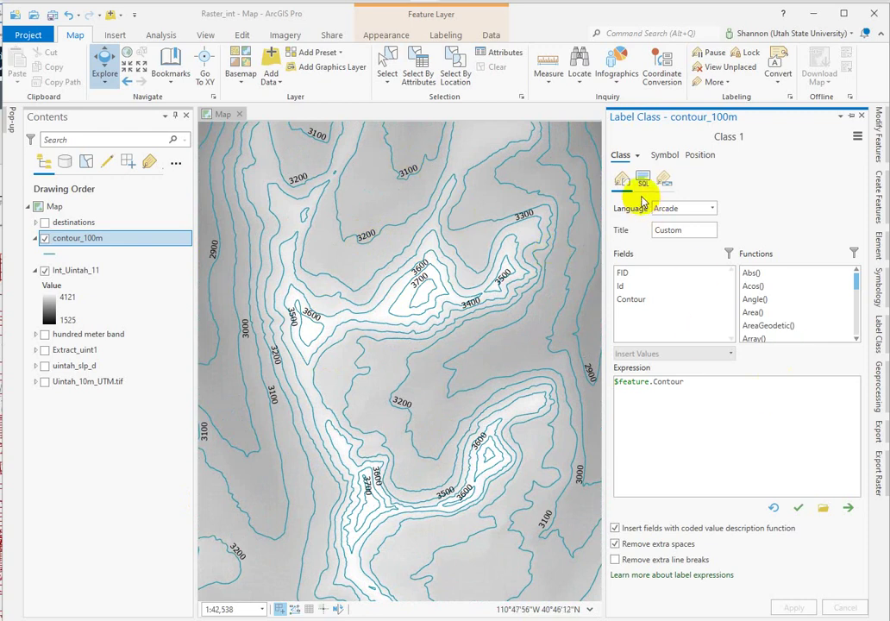
# Set the label placement to Contour placement with the Centered curved position style.
pyautogui.click(665, 156)
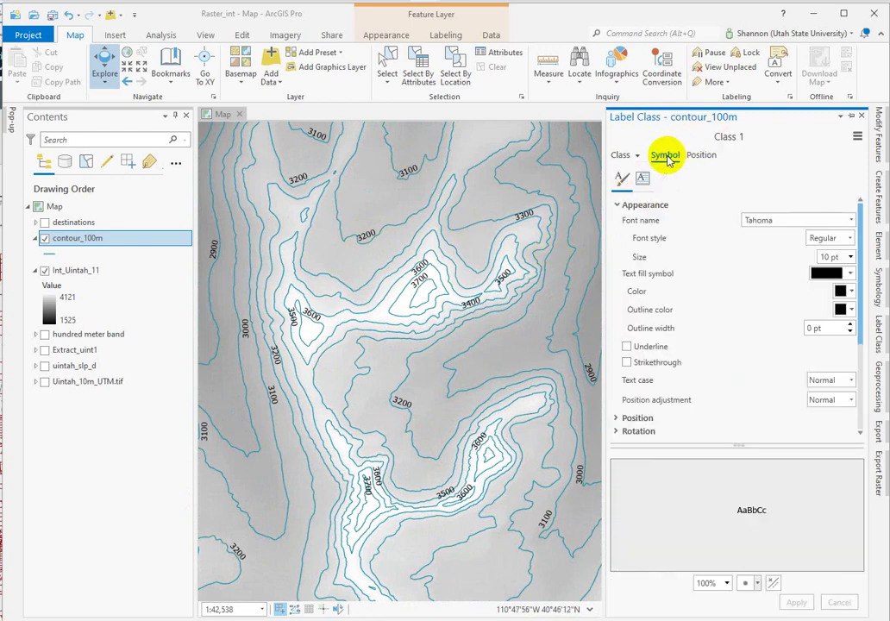
pyautogui.click(700, 155)
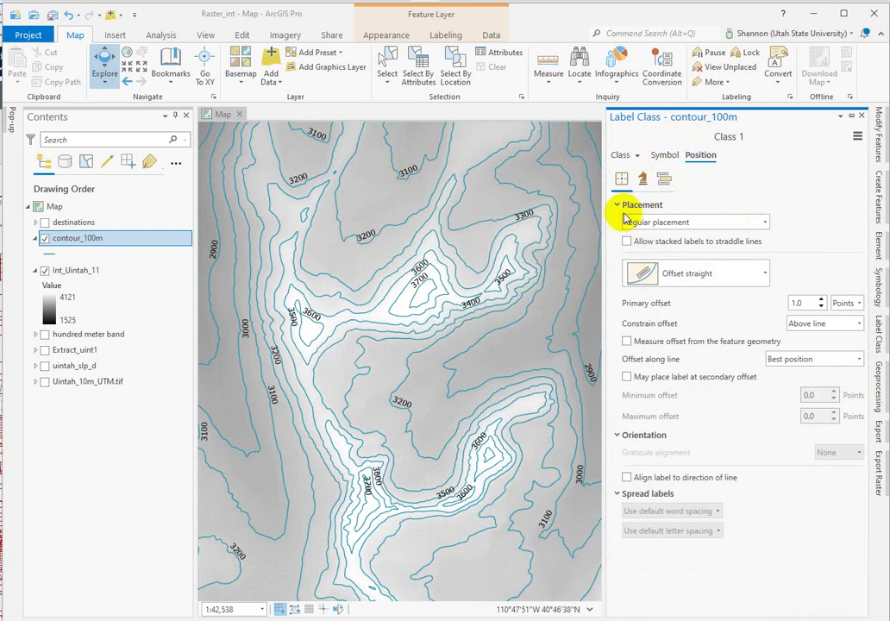
pyautogui.click(766, 221)
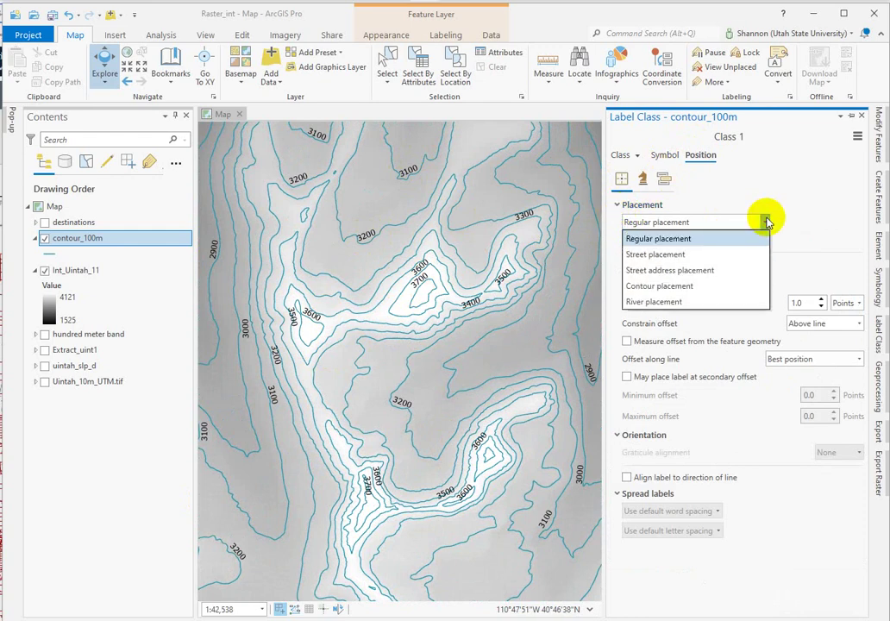
pyautogui.click(650, 290)
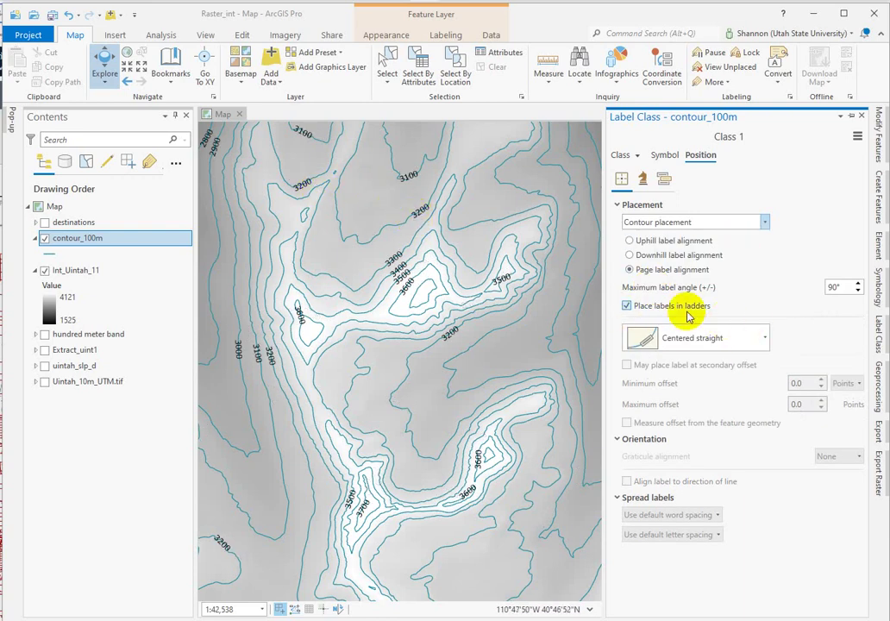
pyautogui.click(690, 340)
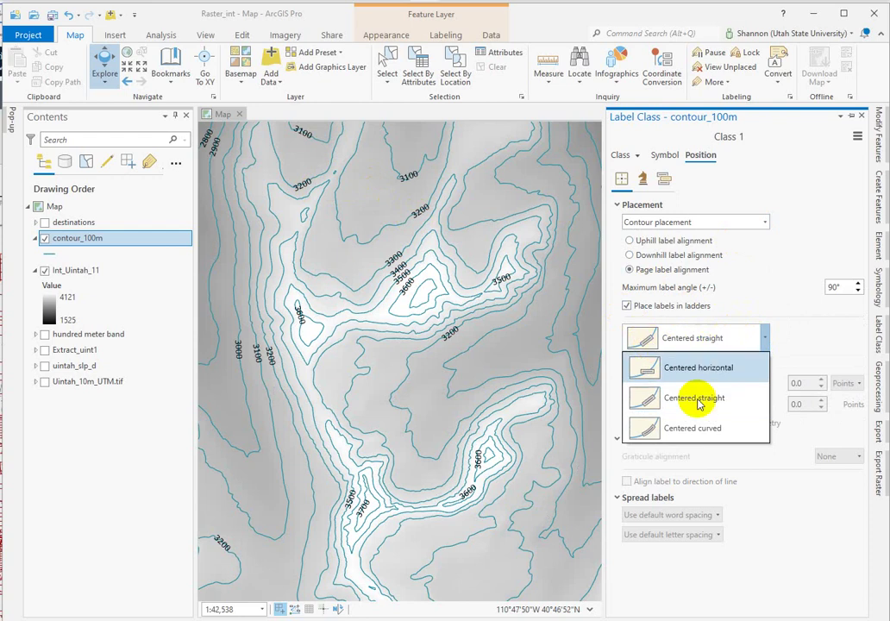
pyautogui.click(688, 426)
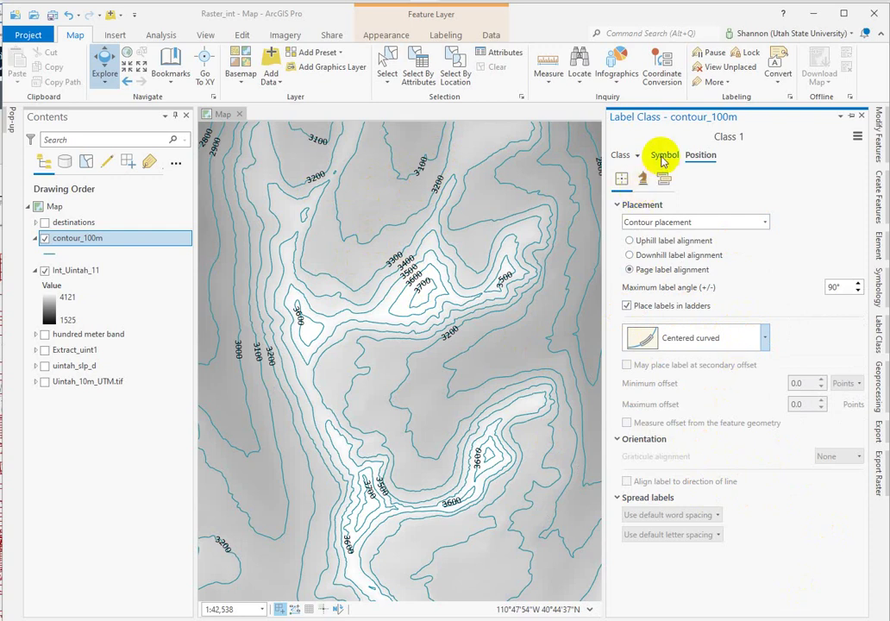
# Set the contour label text colour to teal and apply it to the map.
pyautogui.click(665, 157)
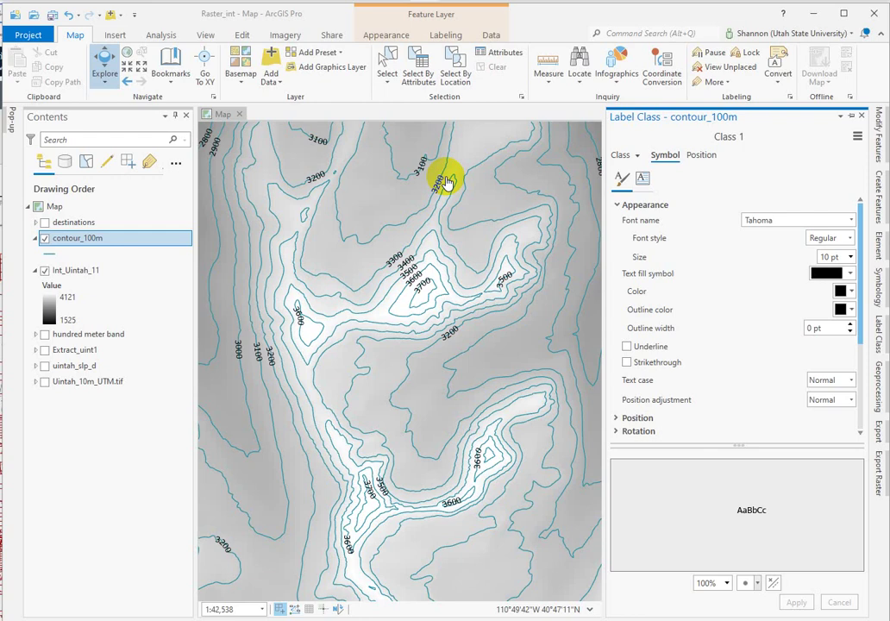
pyautogui.click(844, 292)
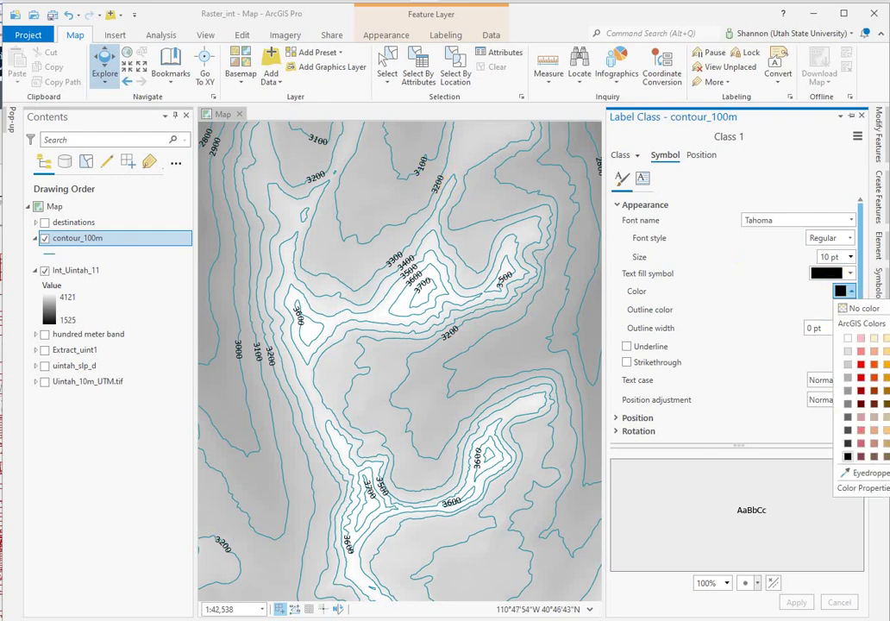
pyautogui.click(888, 404)
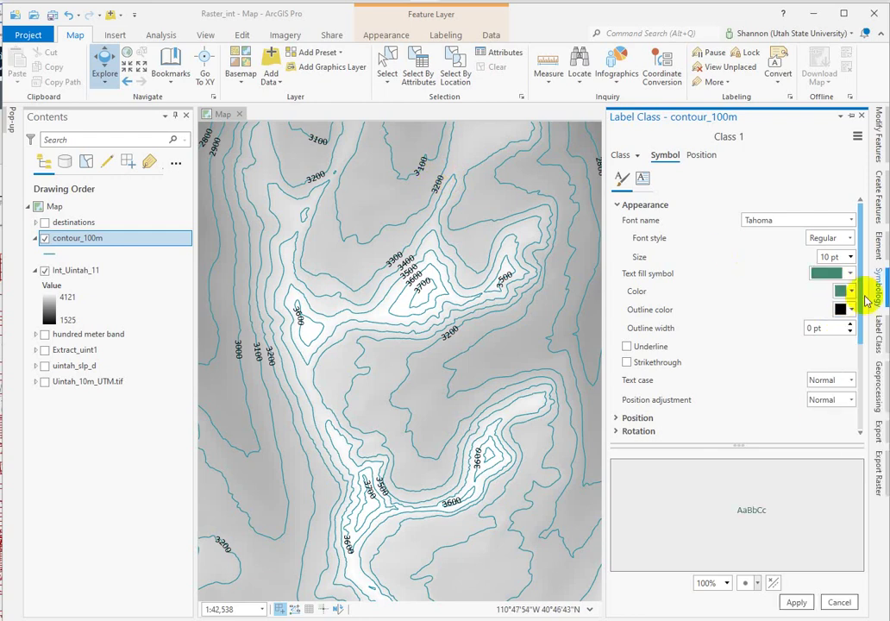
pyautogui.click(841, 293)
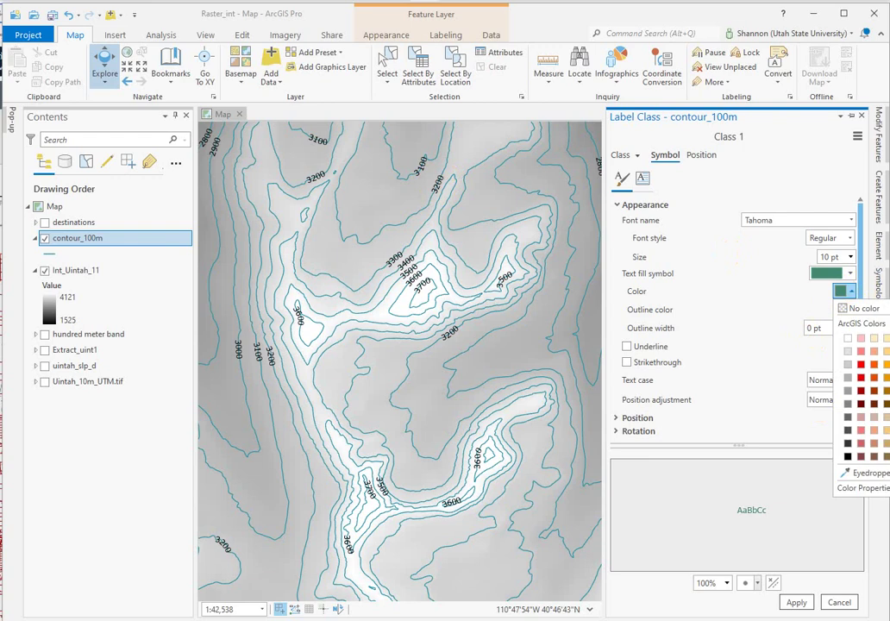
pyautogui.click(888, 378)
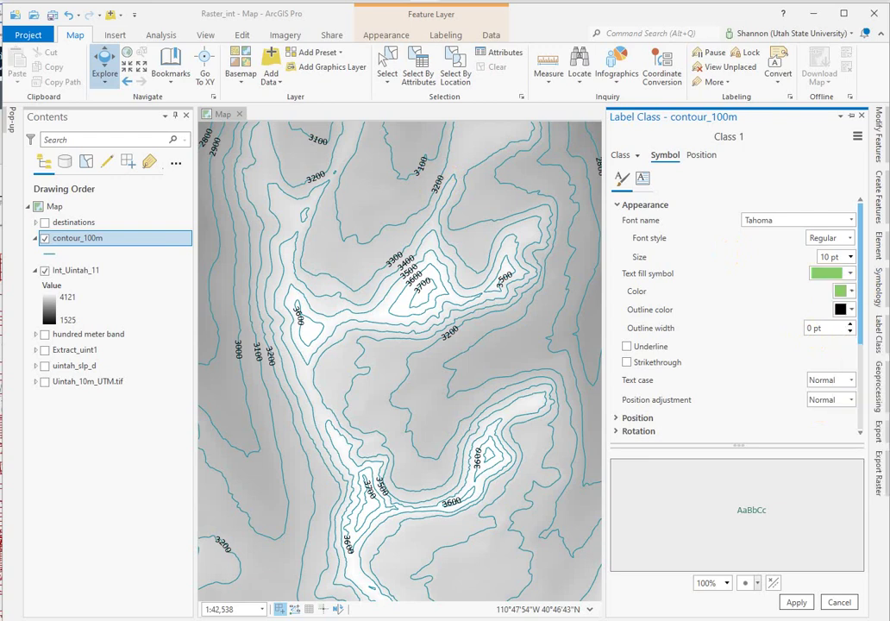
pyautogui.click(846, 292)
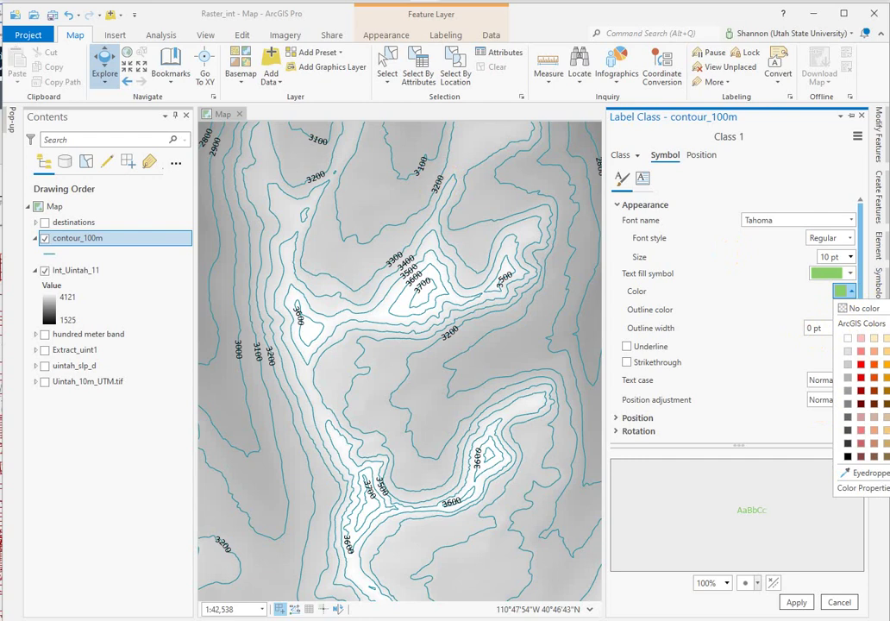
pyautogui.click(889, 380)
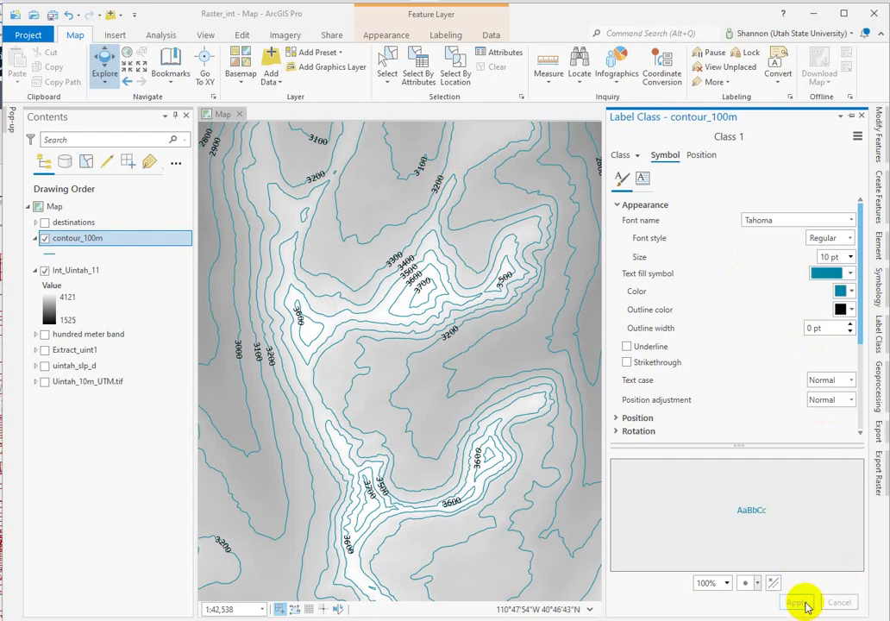
pyautogui.click(804, 604)
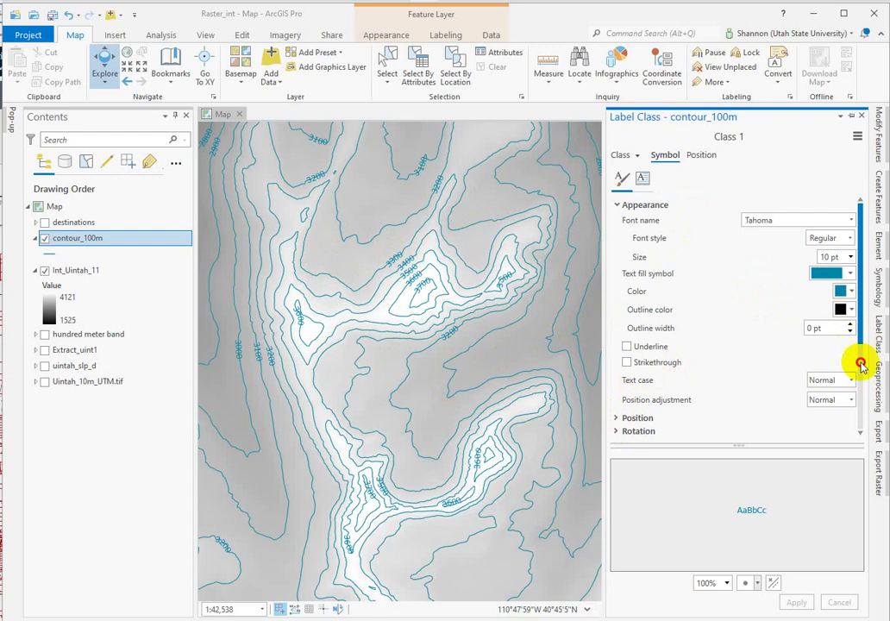
# Give the labels a 1 pt white halo at 24% transparency and apply it.
pyautogui.moveTo(859, 356); pyautogui.dragTo(863, 394)
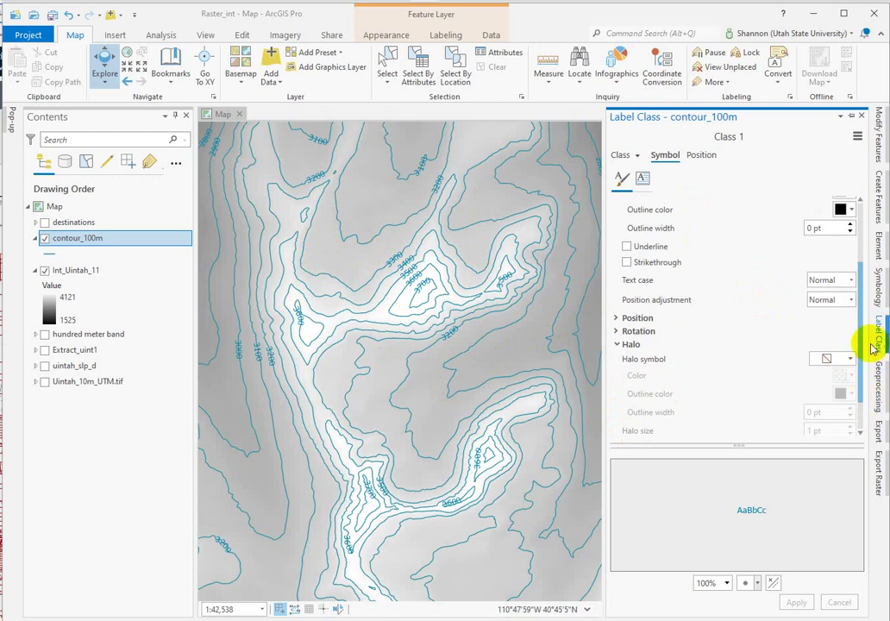
pyautogui.moveTo(861, 338); pyautogui.dragTo(859, 363)
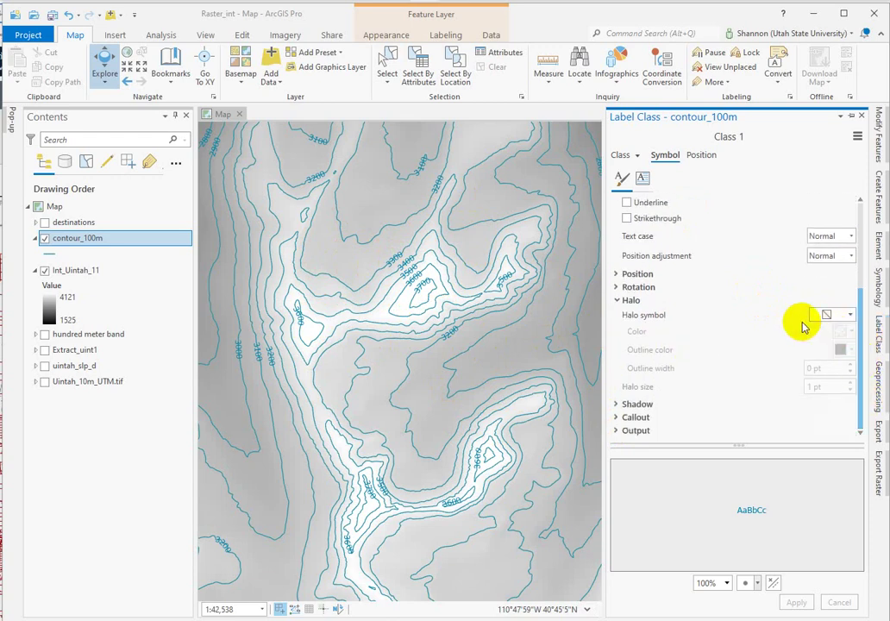
pyautogui.click(846, 316)
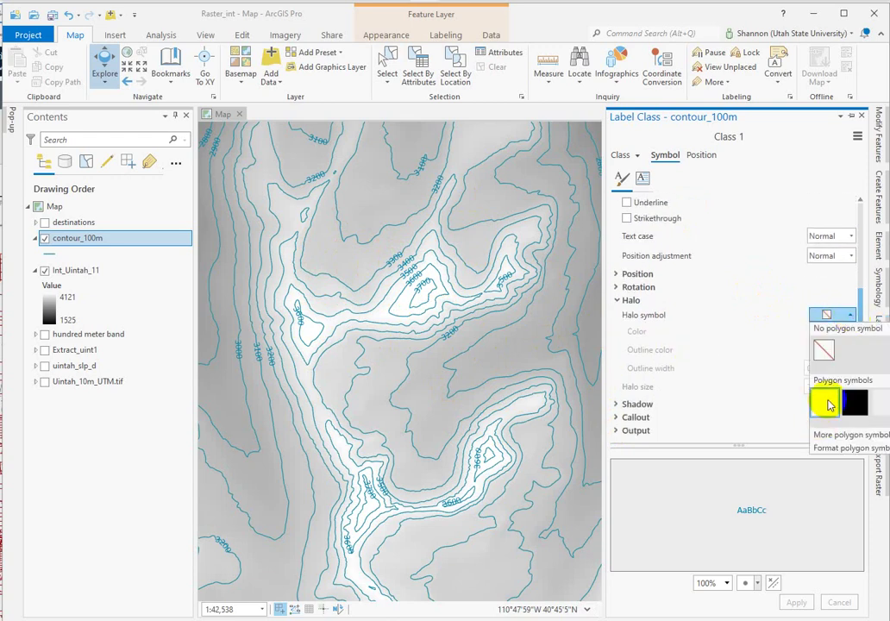
pyautogui.click(826, 409)
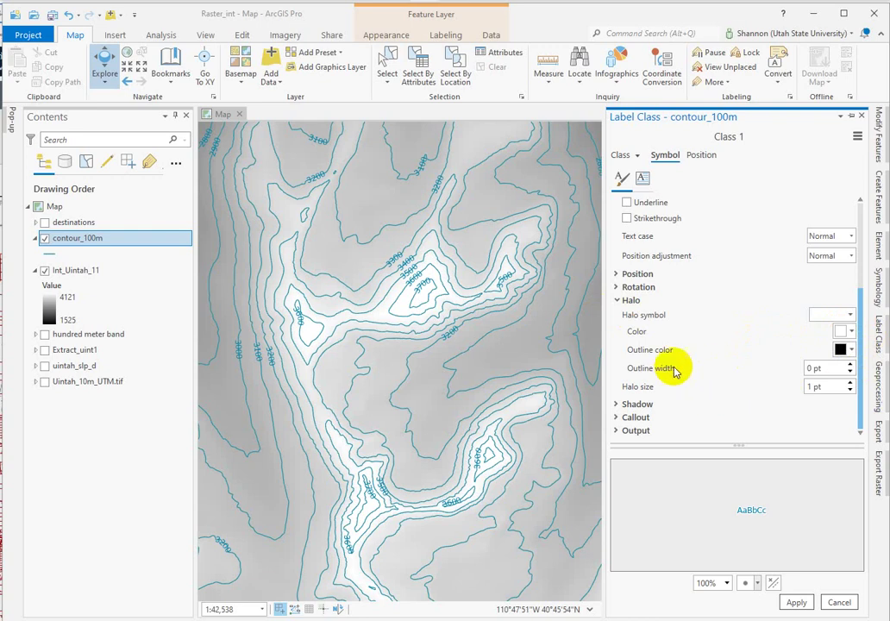
pyautogui.click(849, 331)
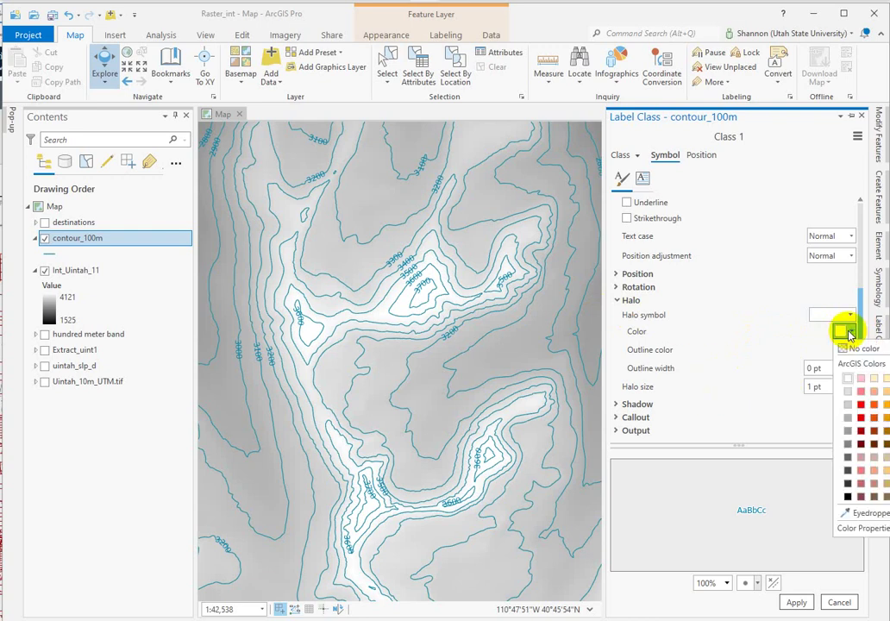
pyautogui.click(860, 532)
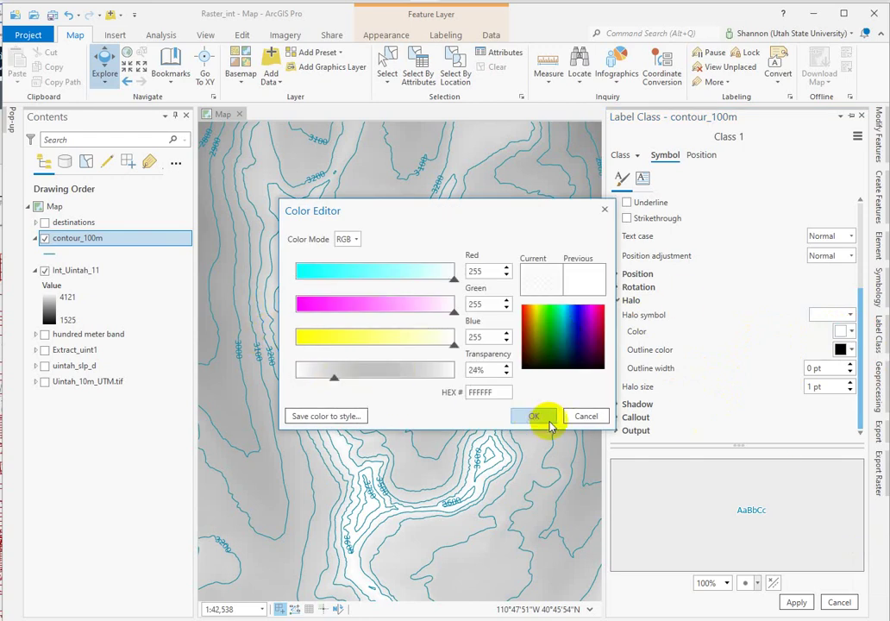
pyautogui.click(531, 415)
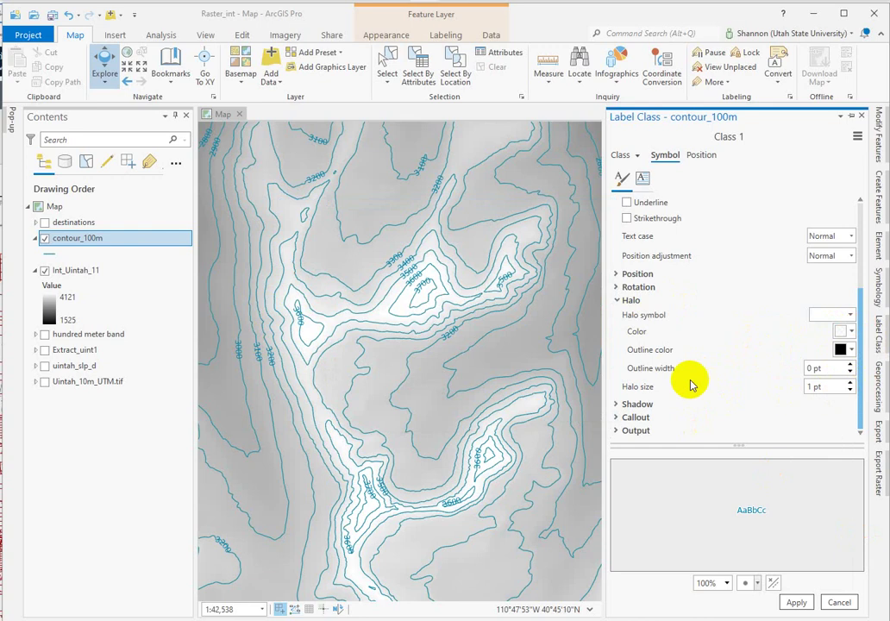
pyautogui.click(796, 604)
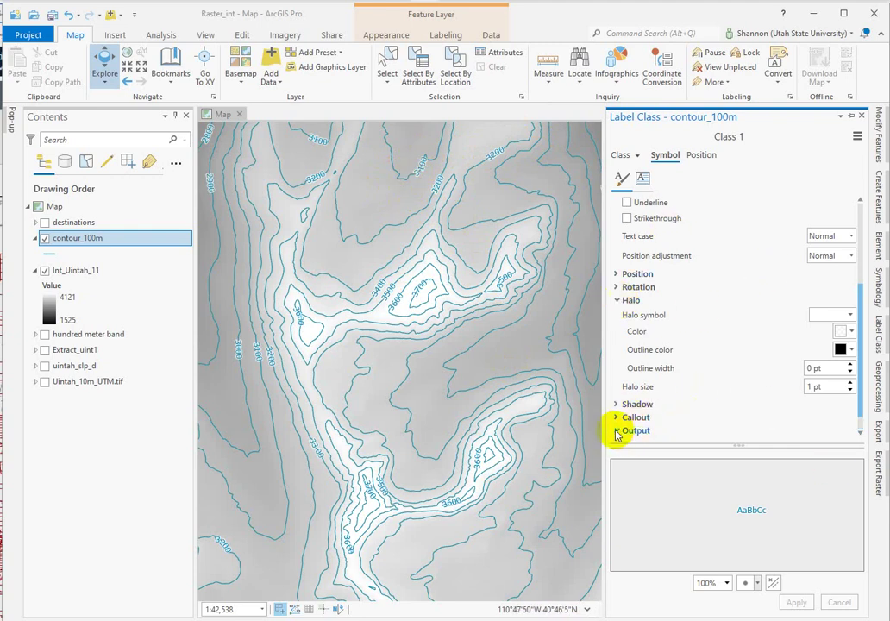
# Change the label text size from 10 pt to 8 pt and apply it.
pyautogui.moveTo(863, 401); pyautogui.dragTo(861, 437)
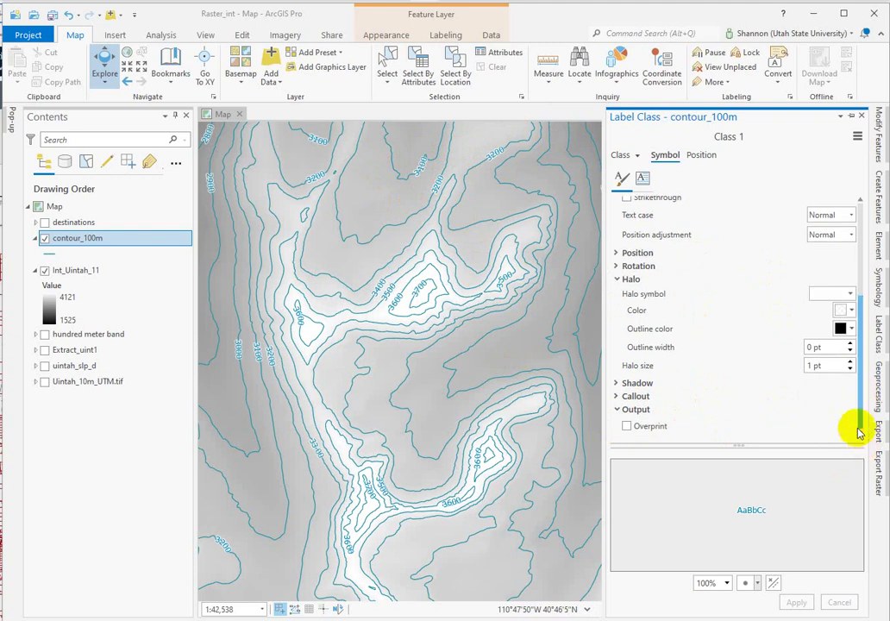
pyautogui.click(621, 157)
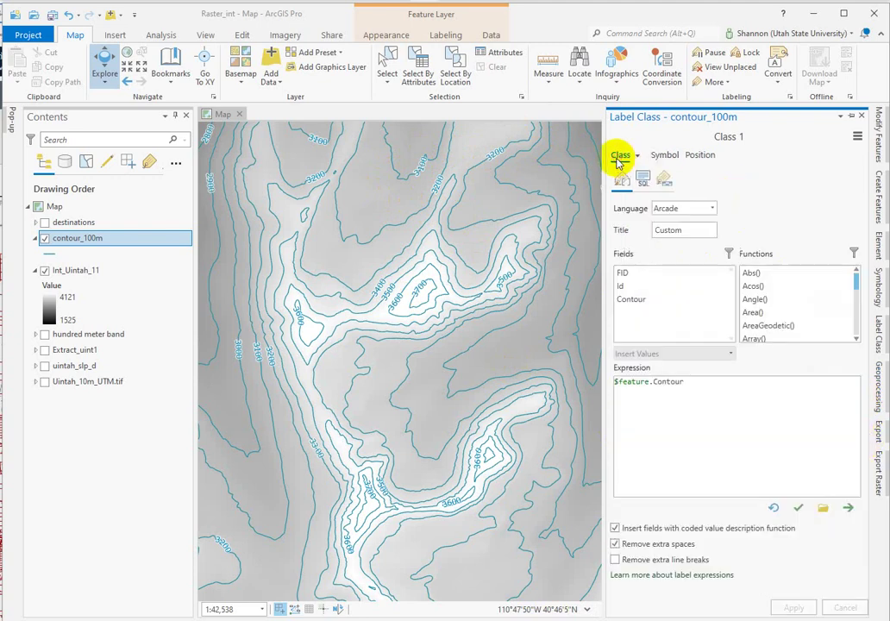
pyautogui.click(664, 157)
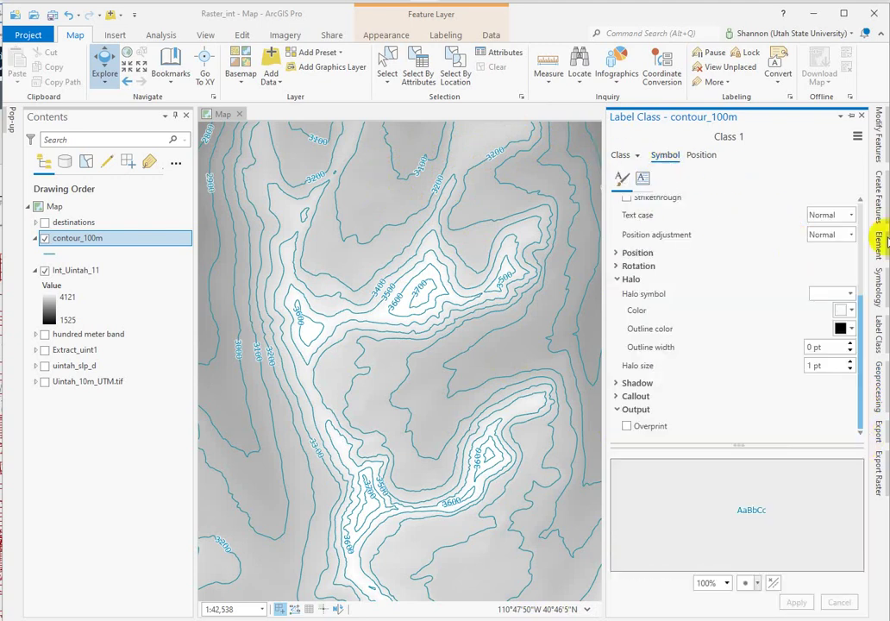
pyautogui.scroll(4, 859, 213)
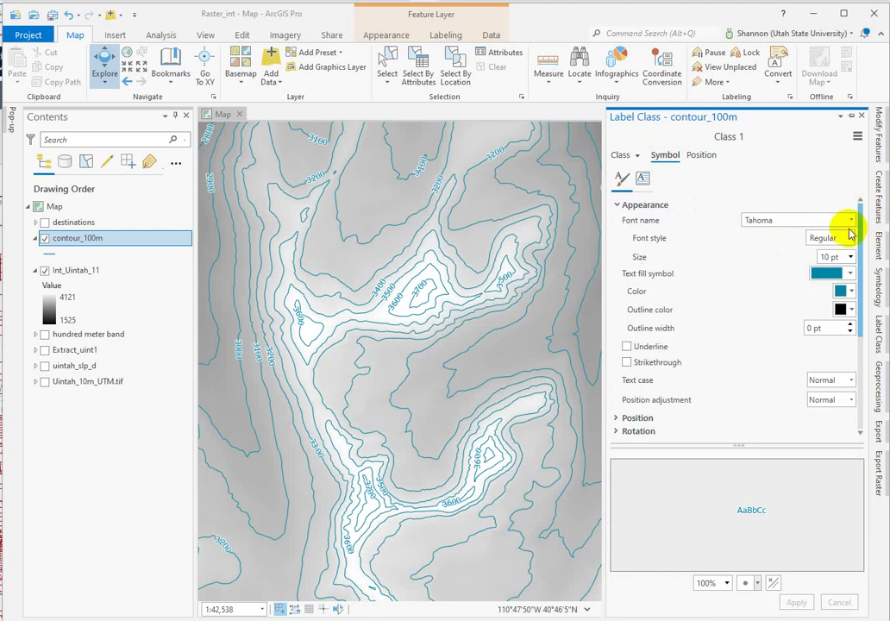
pyautogui.click(851, 257)
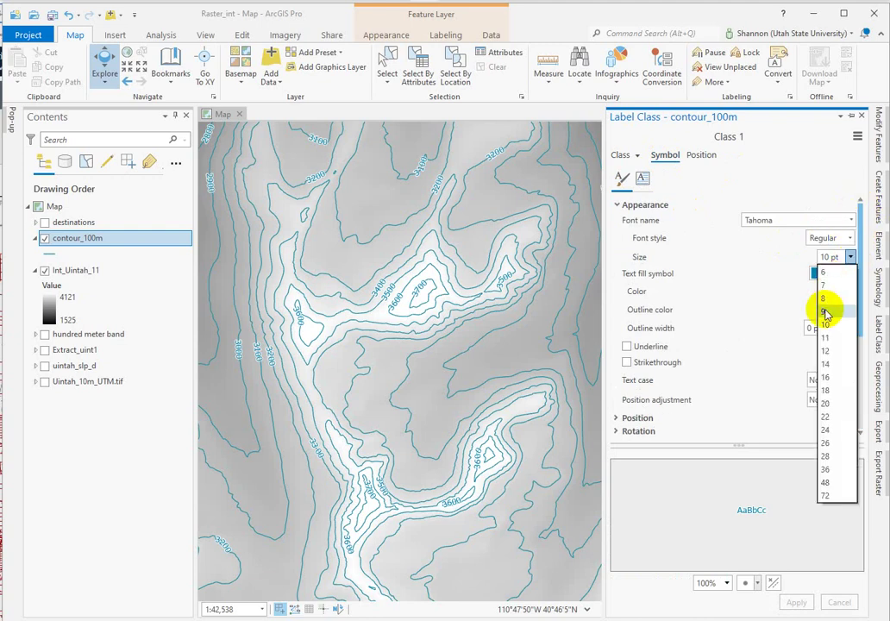
pyautogui.click(825, 300)
pyautogui.click(794, 603)
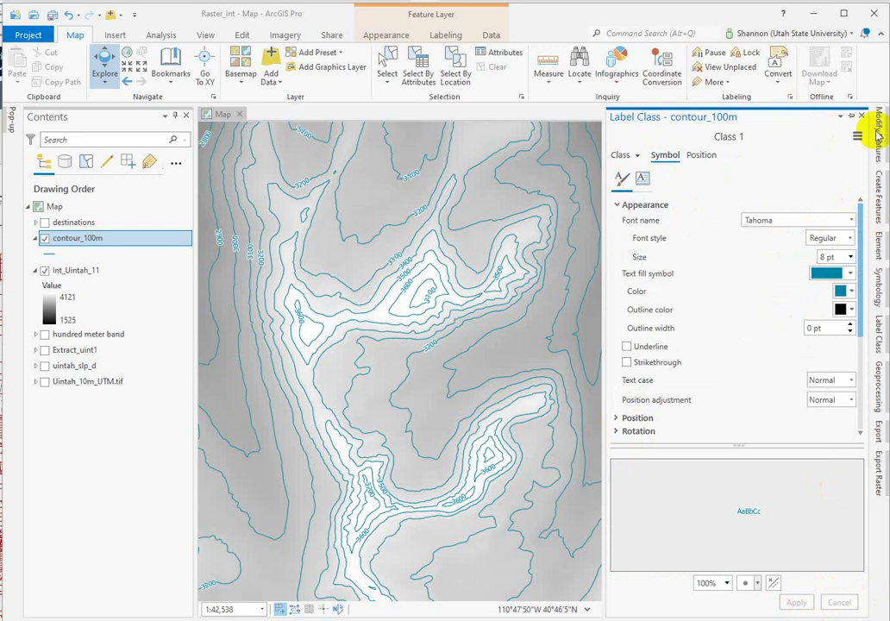
# Zoom and pan the map until the whole contour raster is in view.
pyautogui.scroll(-4, 649, 323)
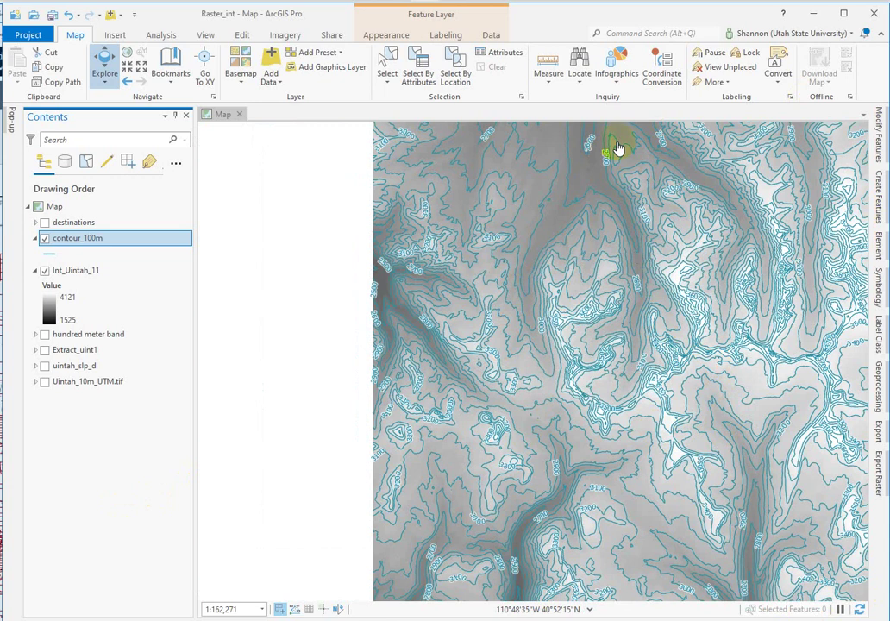
pyautogui.scroll(4, 694, 390)
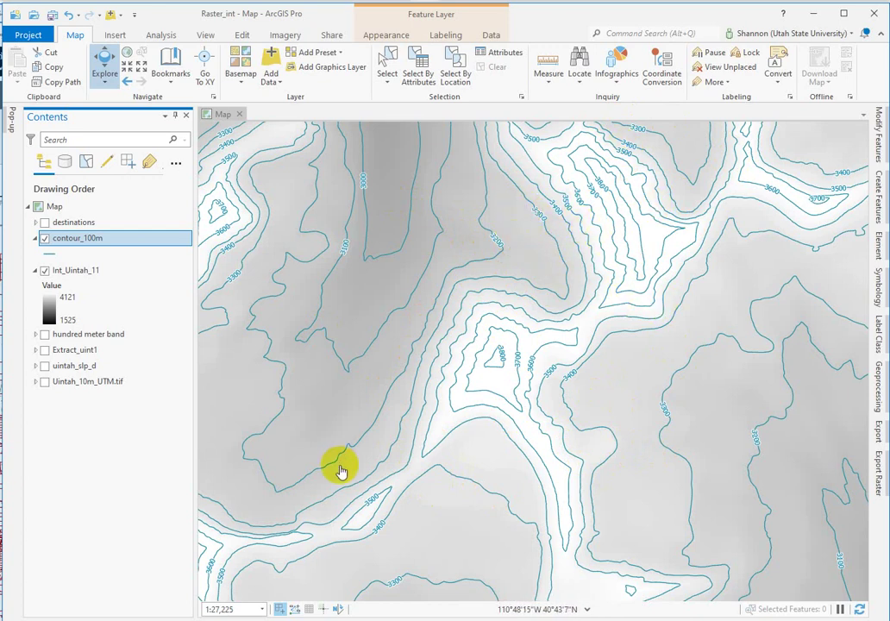
pyautogui.moveTo(445, 517); pyautogui.dragTo(454, 459)
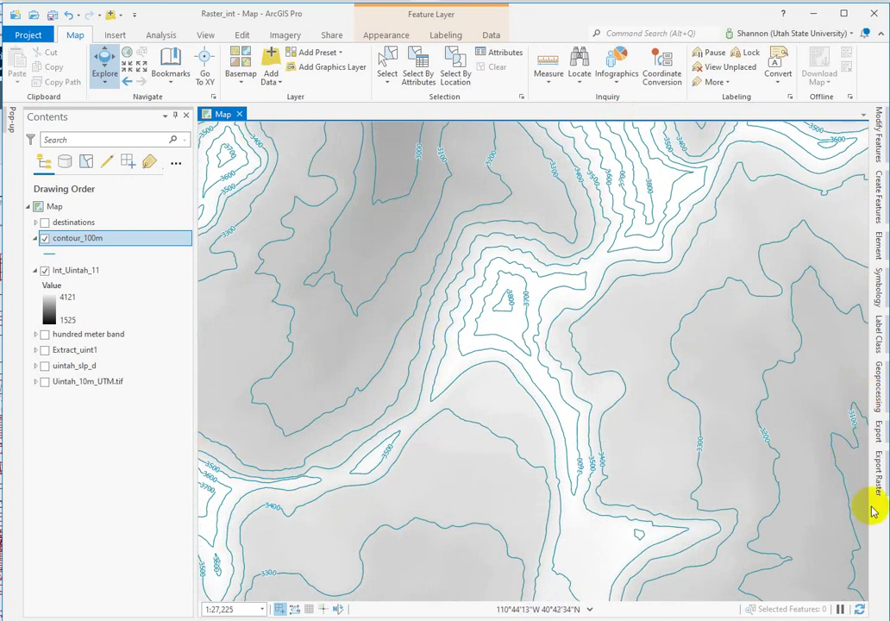
pyautogui.scroll(-3, 765, 437)
pyautogui.scroll(-5, 765, 437)
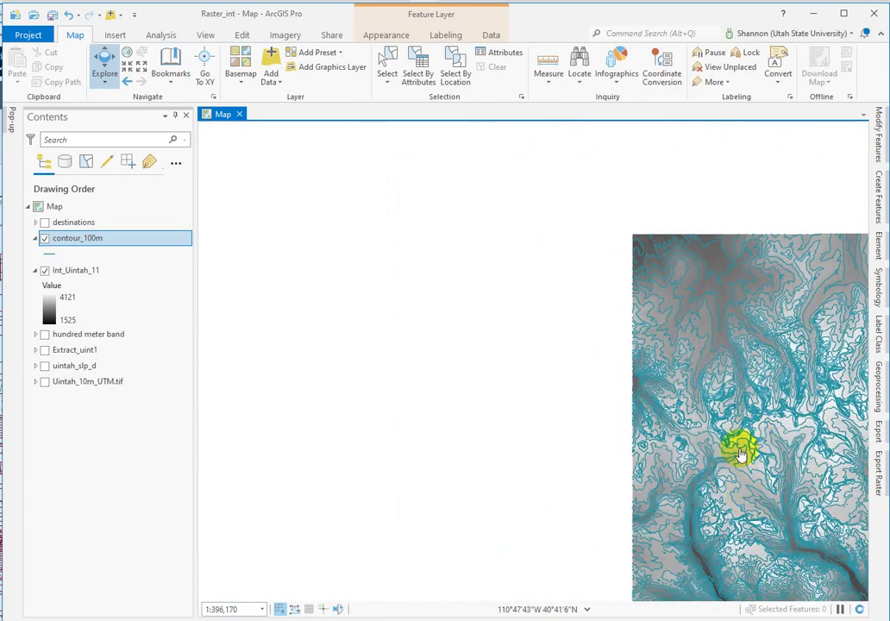
pyautogui.moveTo(753, 498); pyautogui.dragTo(325, 414)
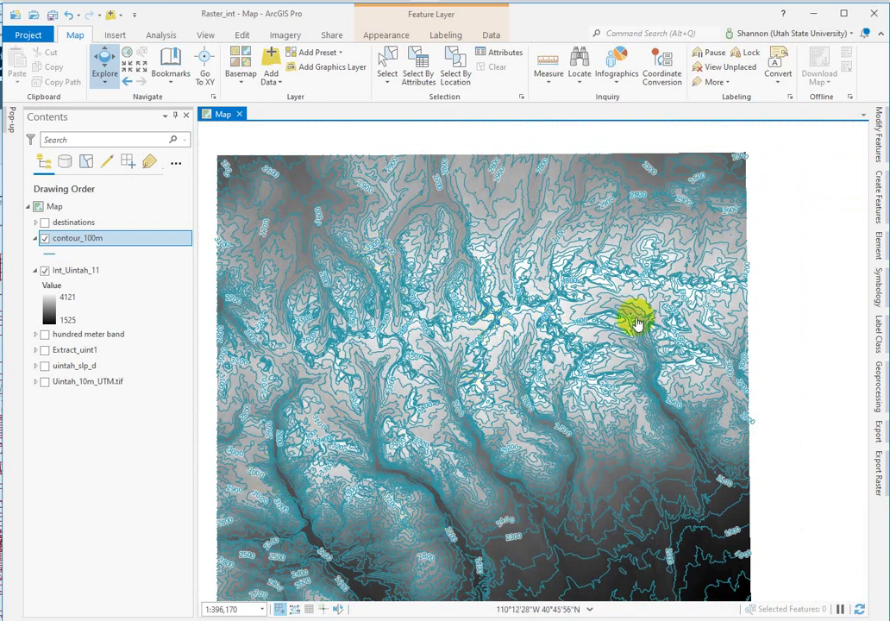
# Set the contour_100m labels' out-beyond visibility scale to 1:150,000.
pyautogui.click(877, 336)
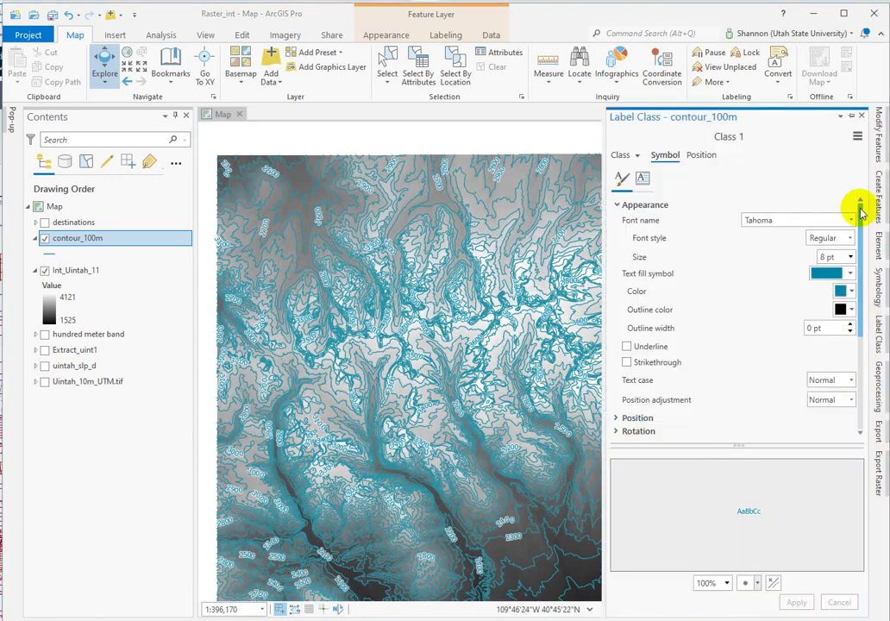
pyautogui.moveTo(860, 211); pyautogui.dragTo(865, 315)
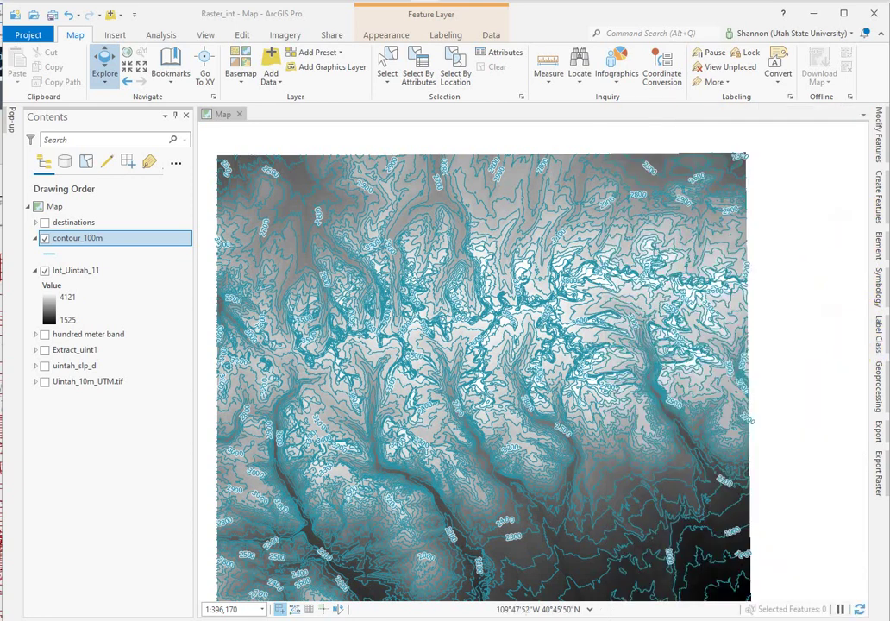
pyautogui.click(880, 345)
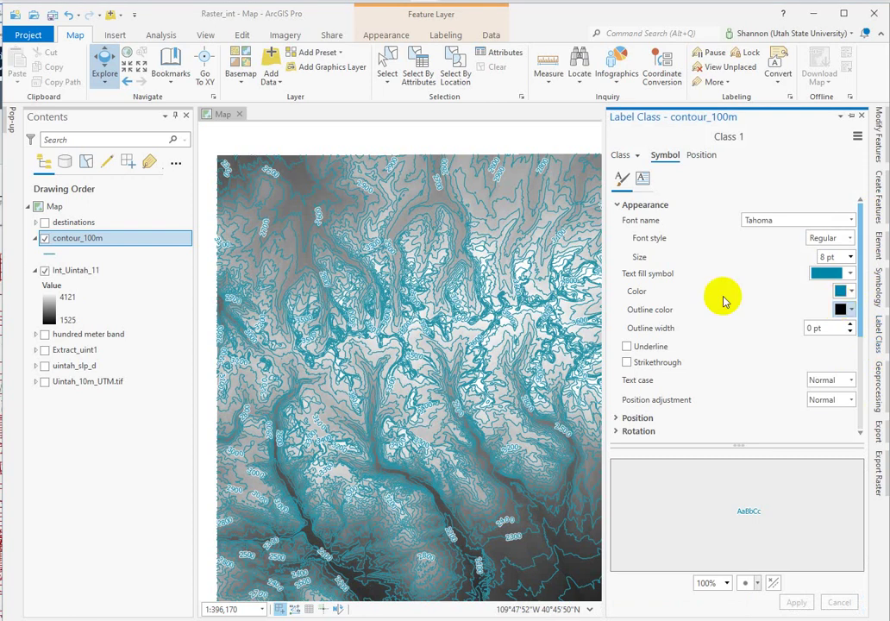
pyautogui.click(623, 158)
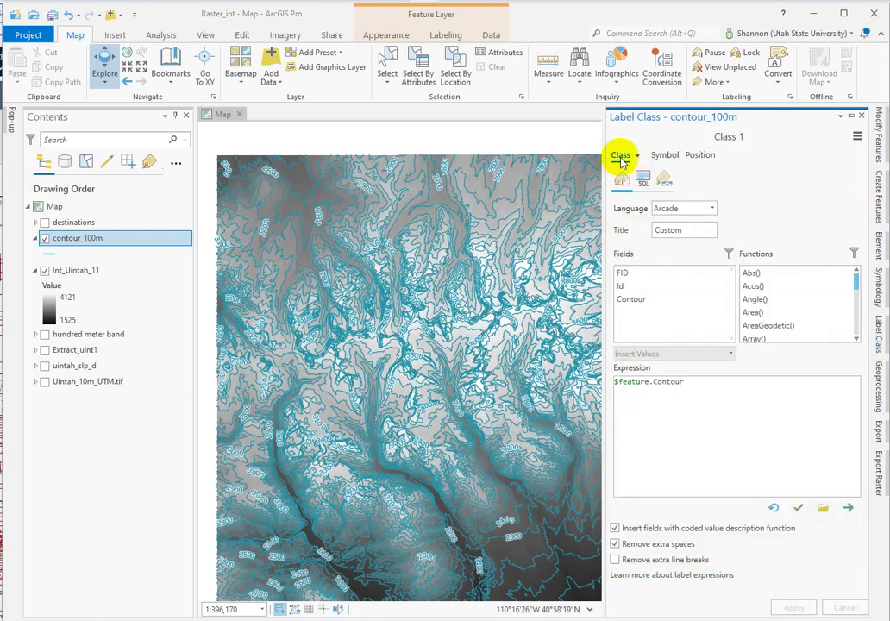
pyautogui.click(664, 181)
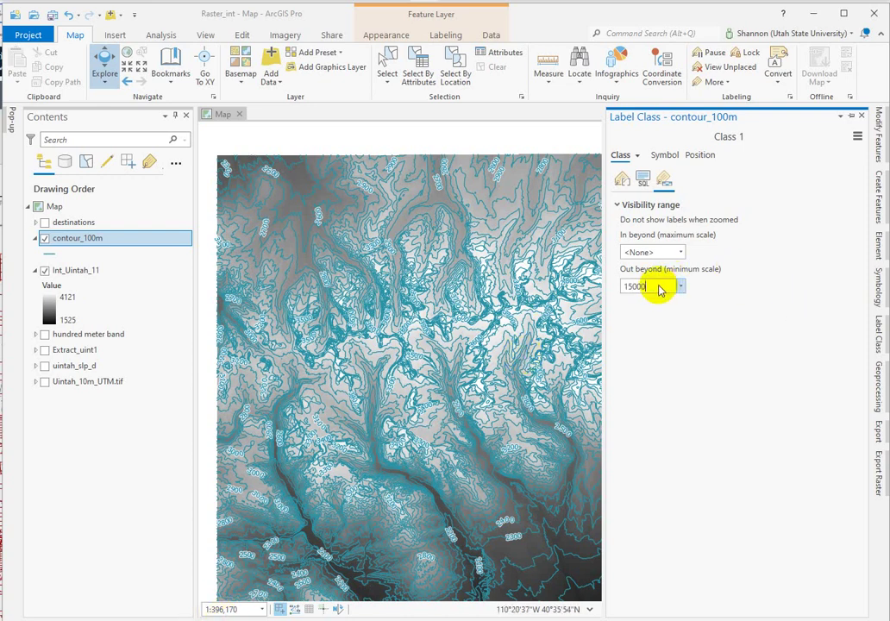
pyautogui.press('Return')
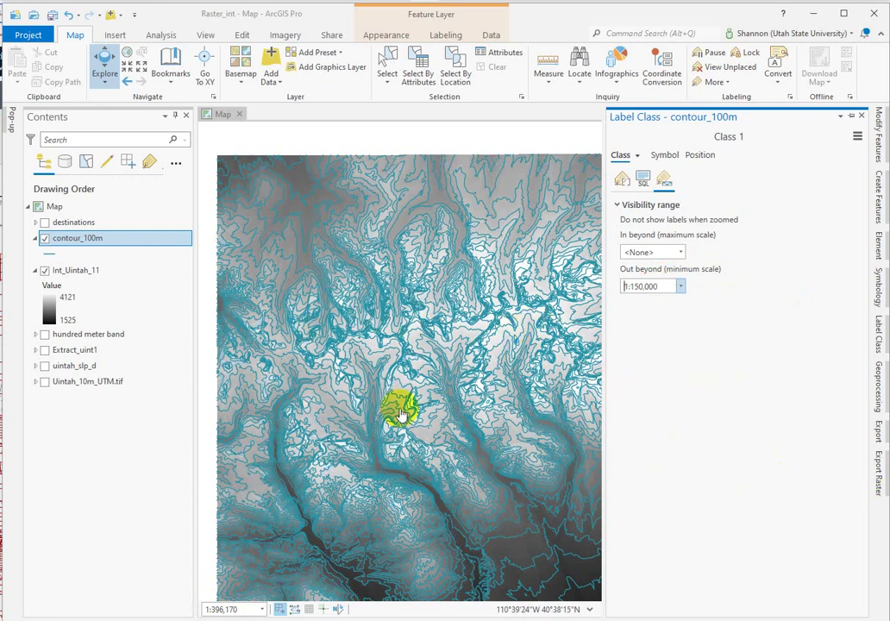
# Zoom in past 1:150,000 to confirm the blue contour_100m labels like 3300 and 3600 reappear.
pyautogui.scroll(4, 403, 313)
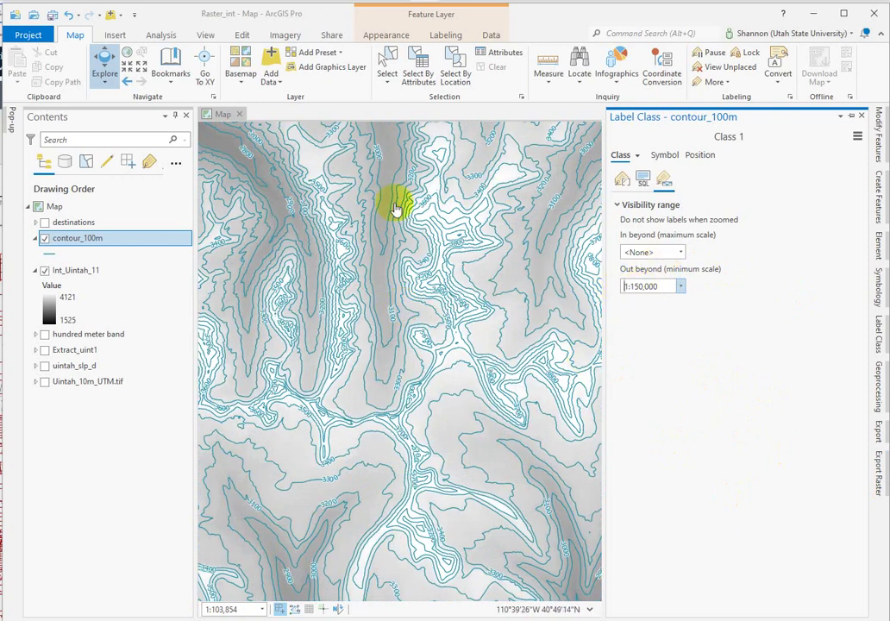
pyautogui.scroll(3, 357, 298)
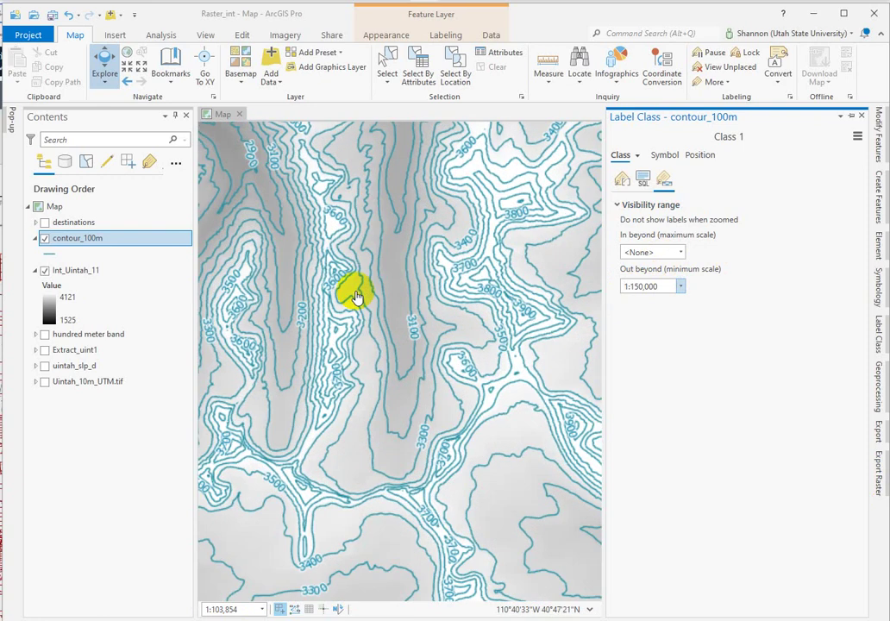